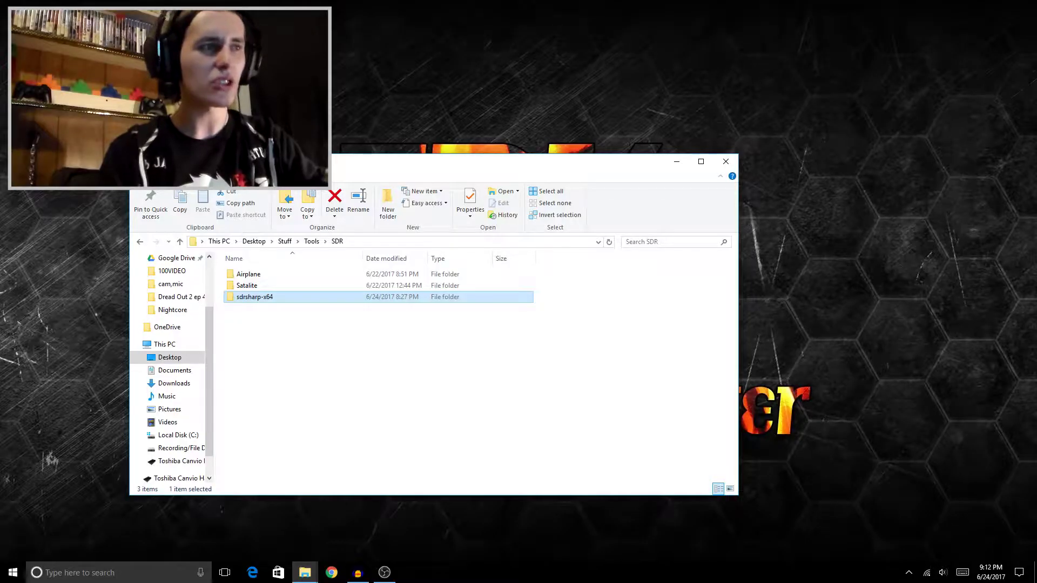
- Open the sdrsharp-x64 folder inside the SDR folder
click(273, 297)
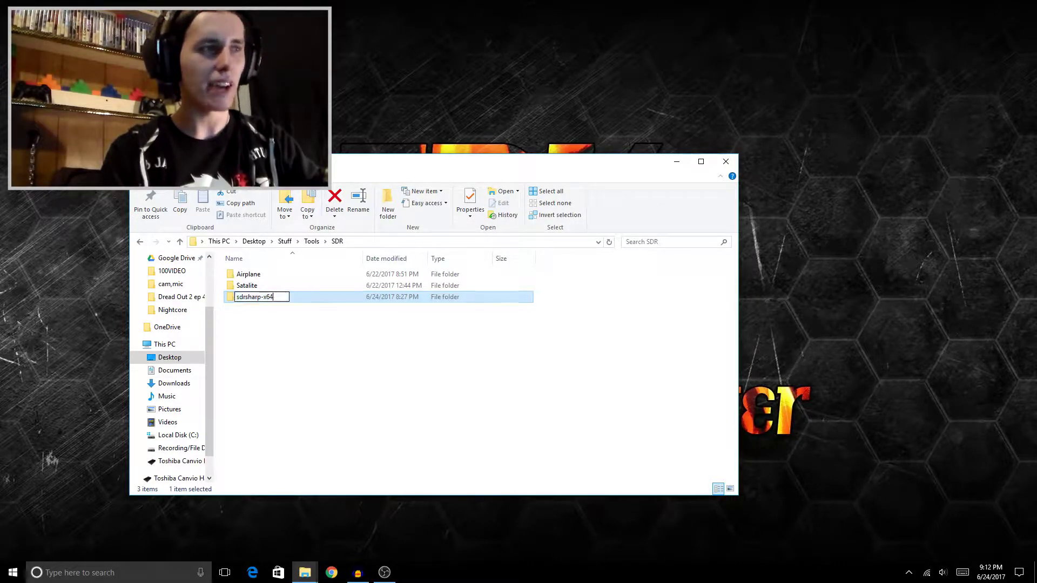
double_click(270, 297)
key(Return)
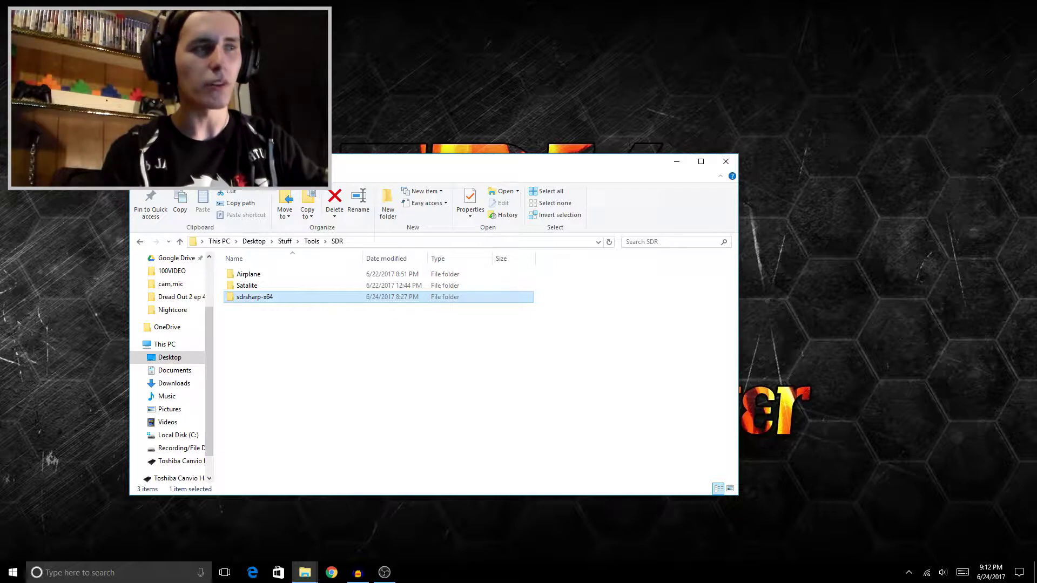
key(F2)
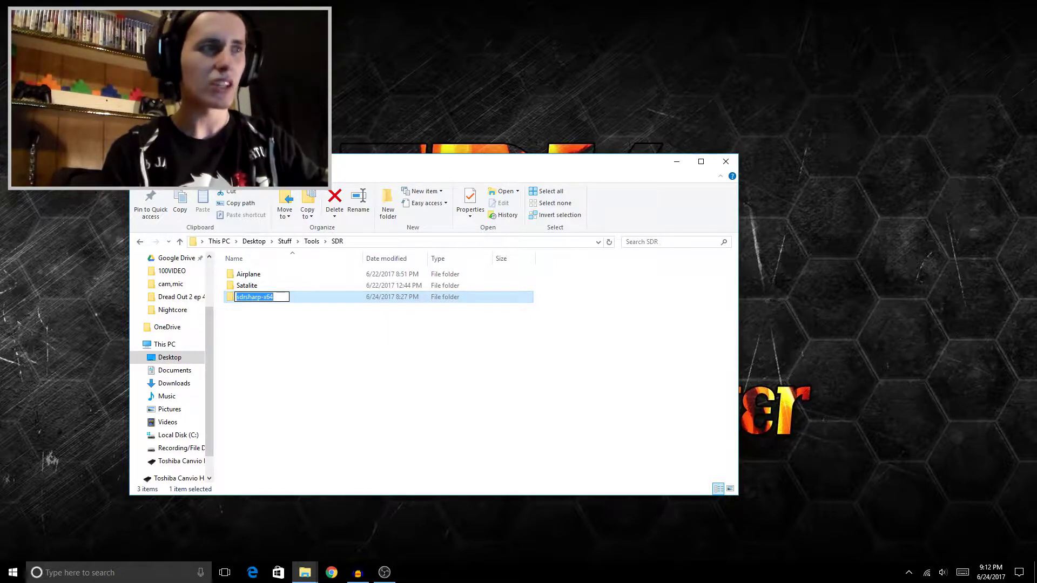
key(Return)
key(Return)
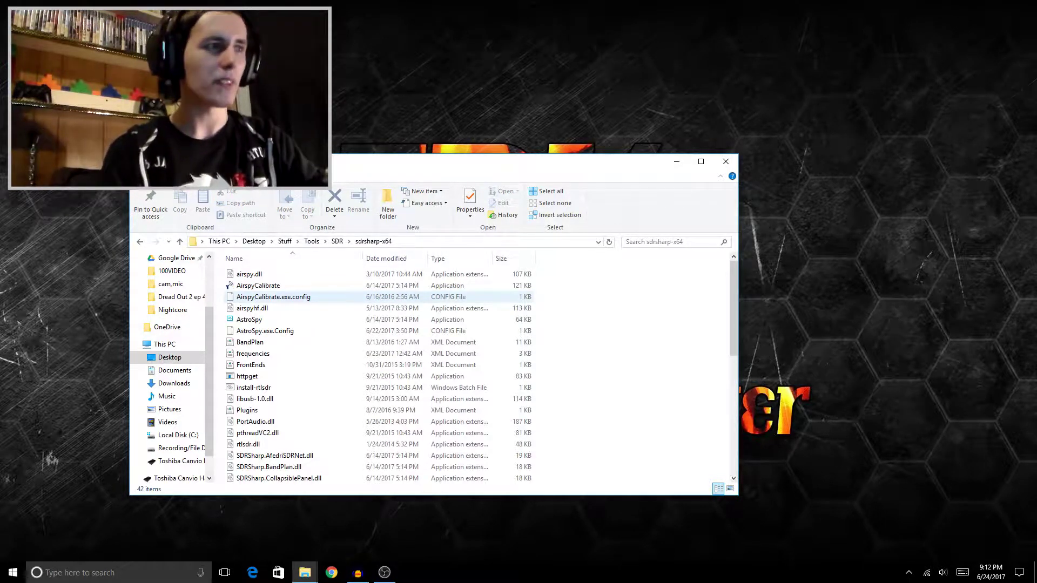
- Run the install-rtlsdr batch file and move the folder window higher on the desktop
click(258, 285)
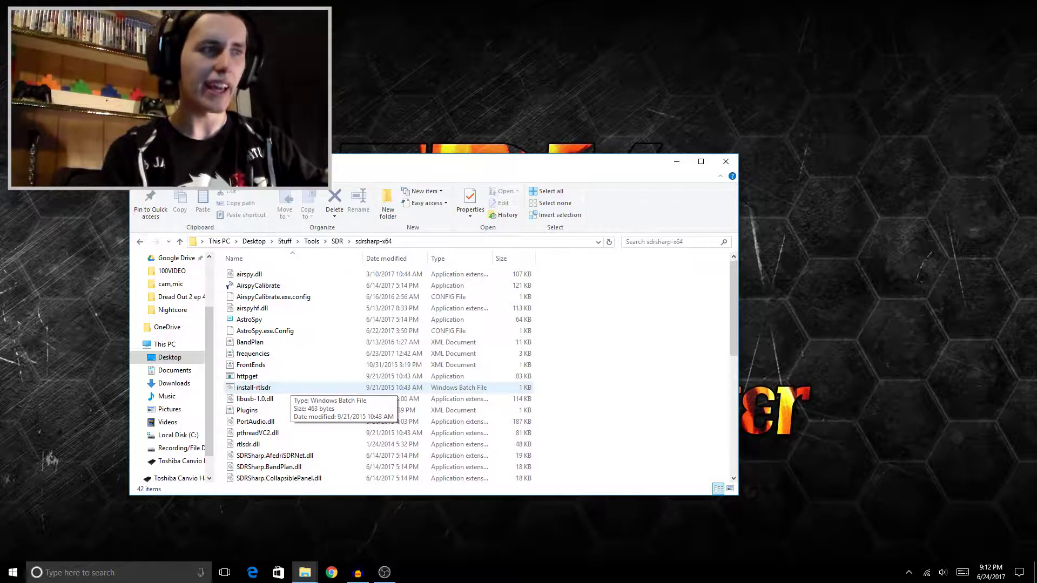
double_click(286, 388)
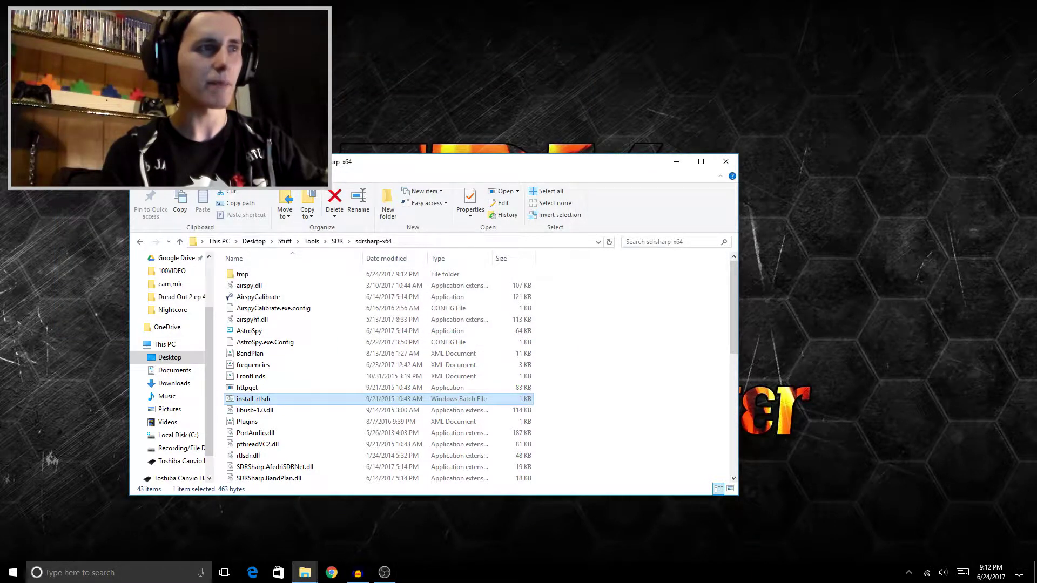
drag(503, 161, 491, 107)
- Launch the zadig application from the sdrsharp-x64 folder
scroll(421, 318, down, 8)
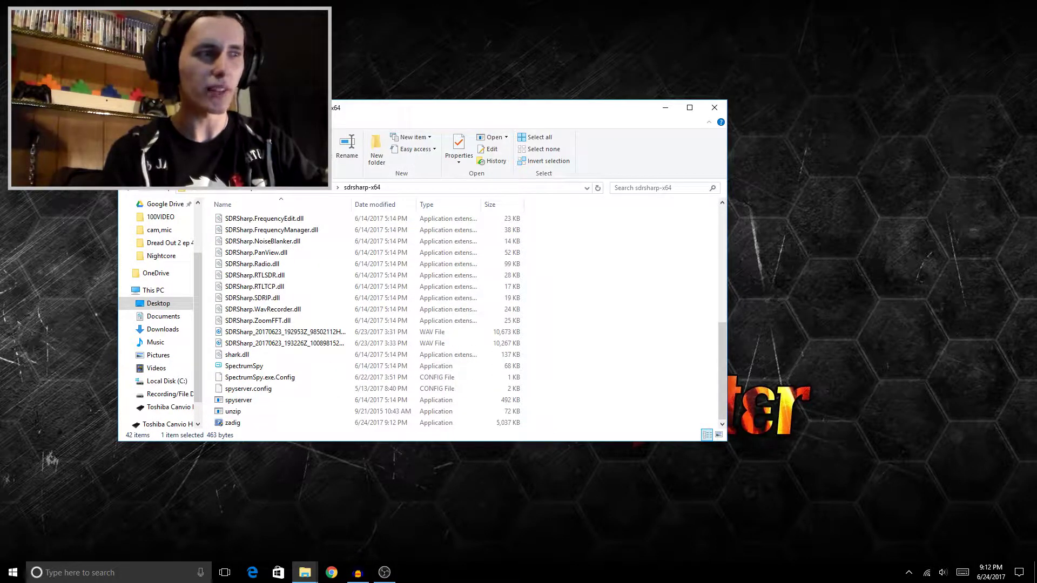
scroll(368, 319, up, 8)
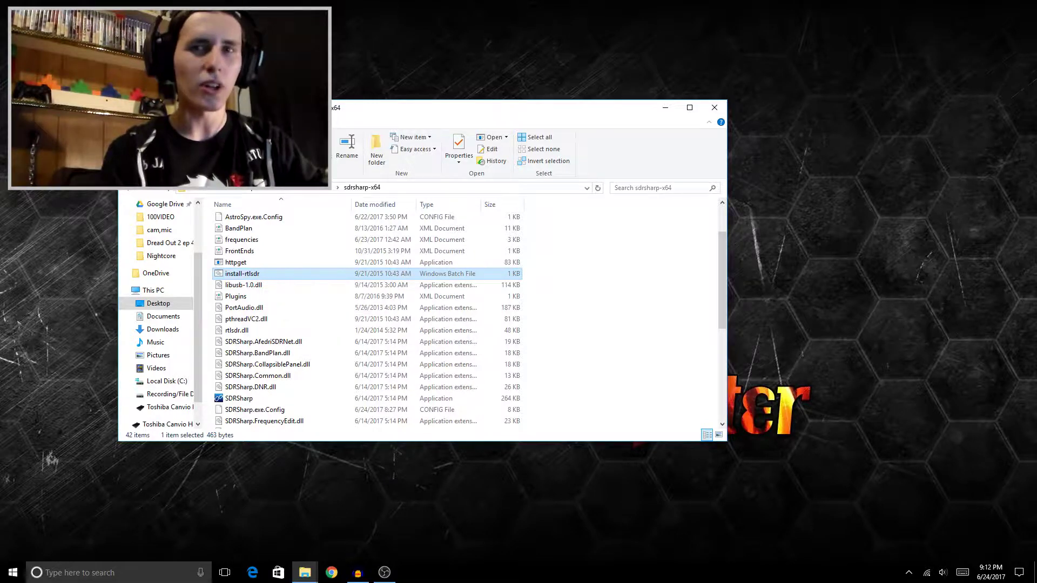
scroll(367, 318, down, 8)
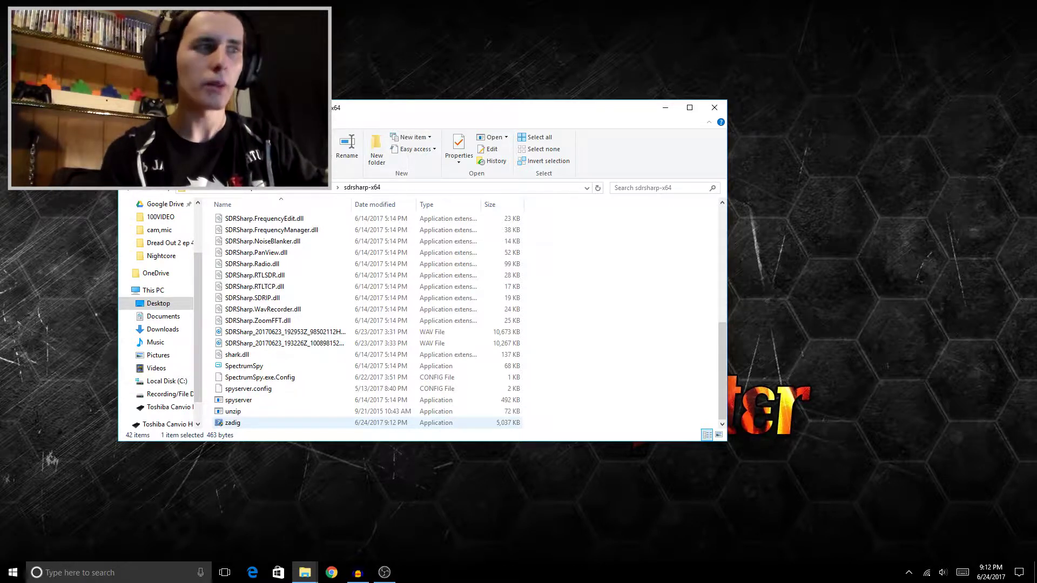
double_click(233, 423)
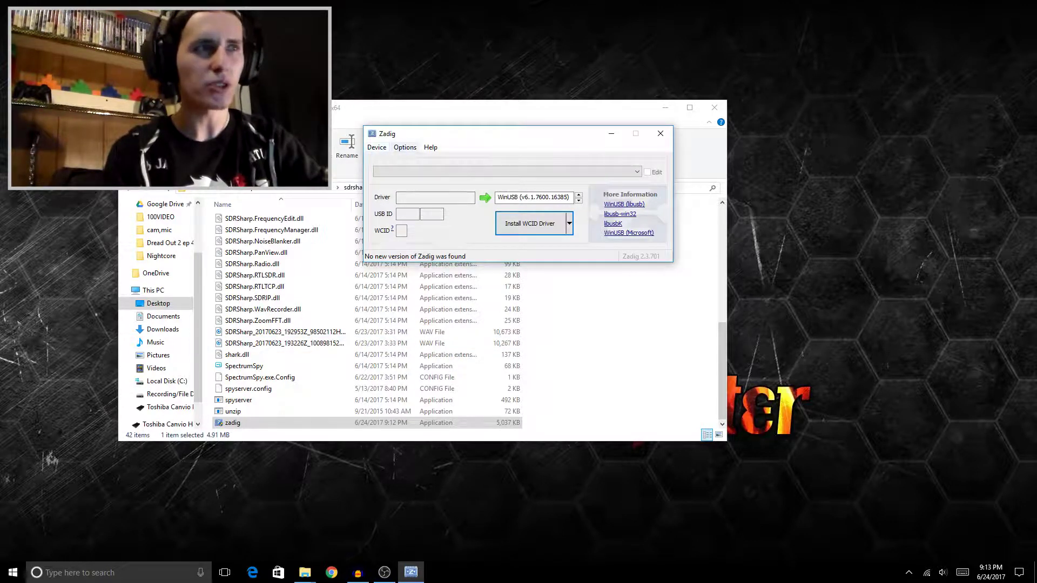
- Make Zadig list all connected devices and select the RTL2838UHIDIR device
click(405, 148)
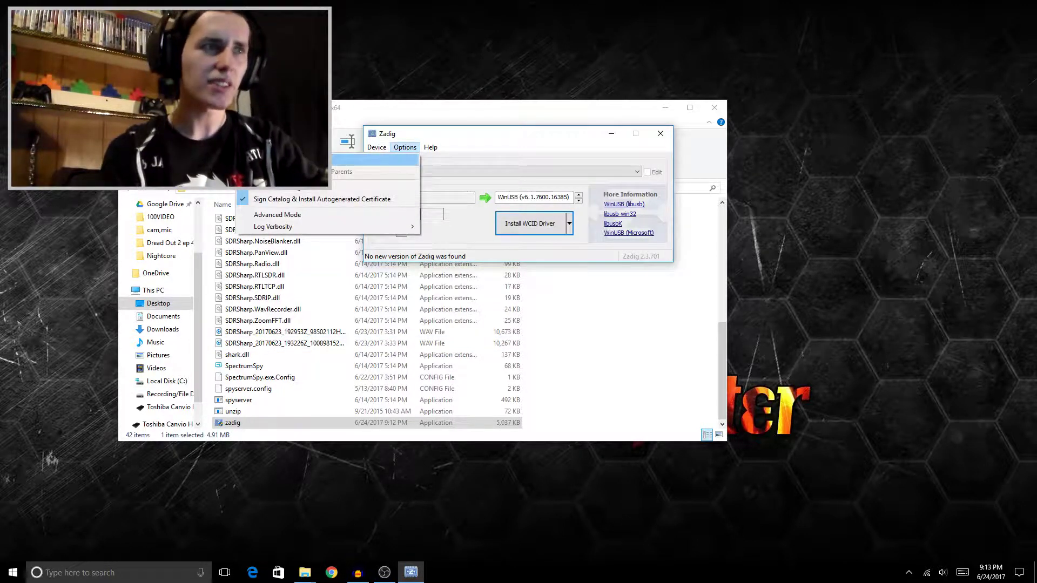
click(374, 160)
click(552, 197)
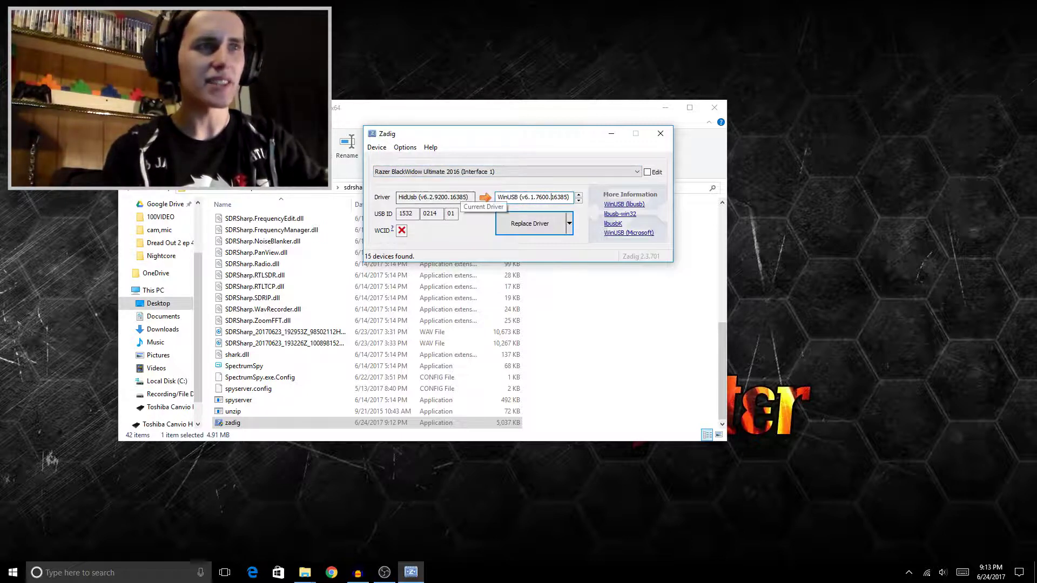
click(507, 171)
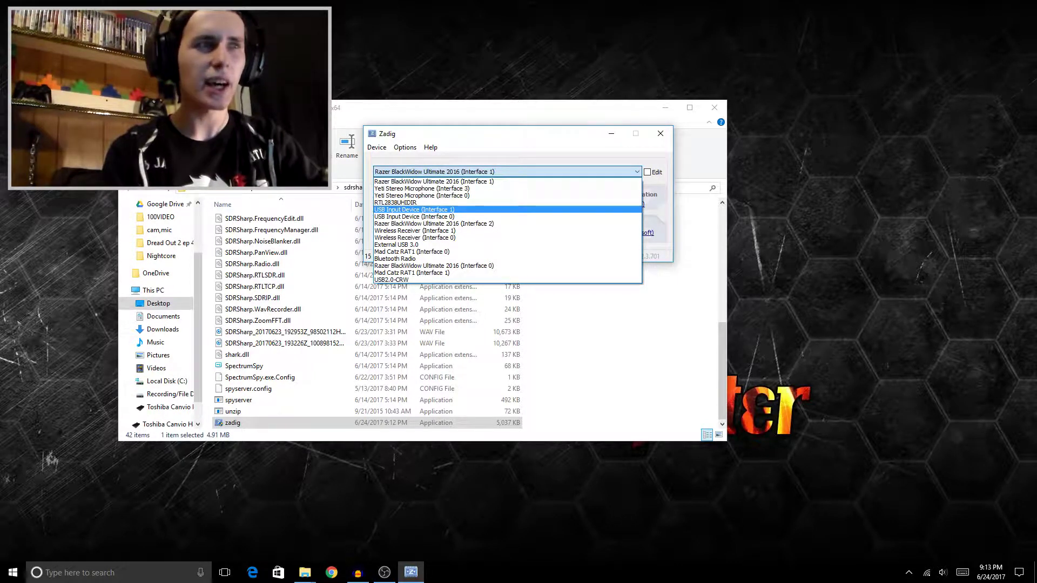
key(Up)
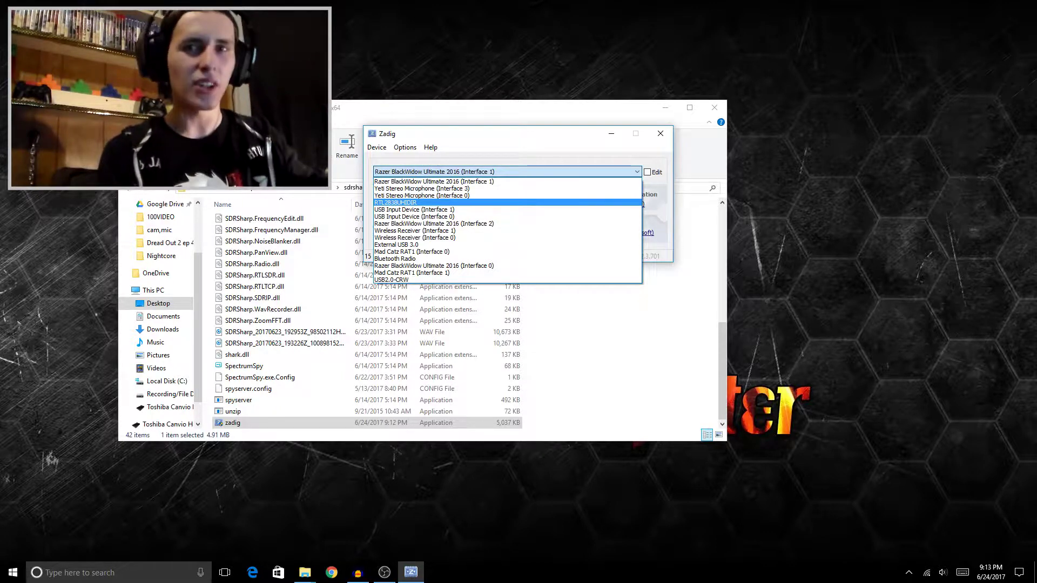
key(Return)
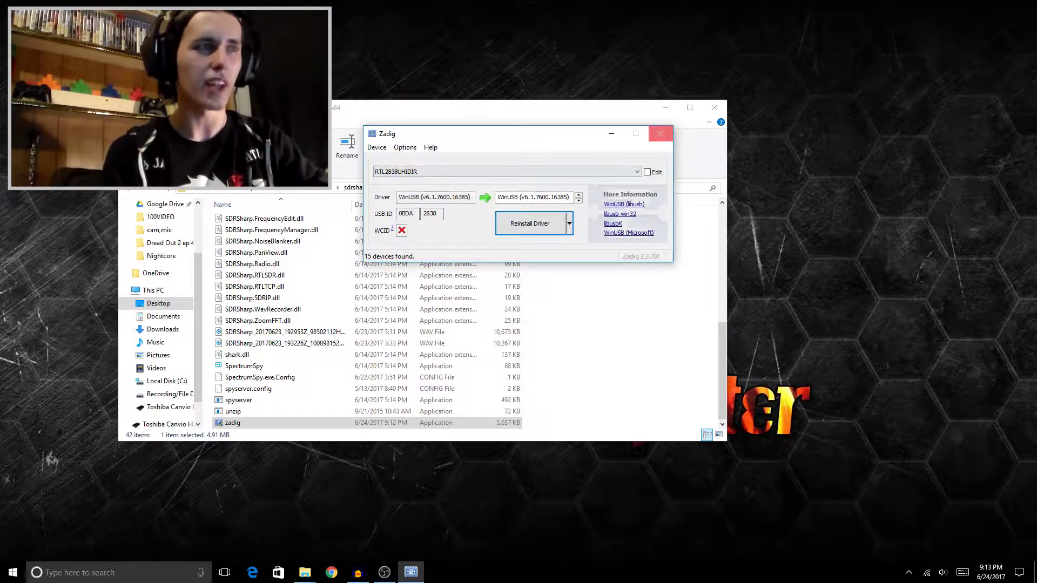
- Close Zadig and launch the SDRSharp application from the sdrsharp-x64 folder
click(659, 134)
scroll(367, 316, up, 5)
scroll(363, 282, up, 3)
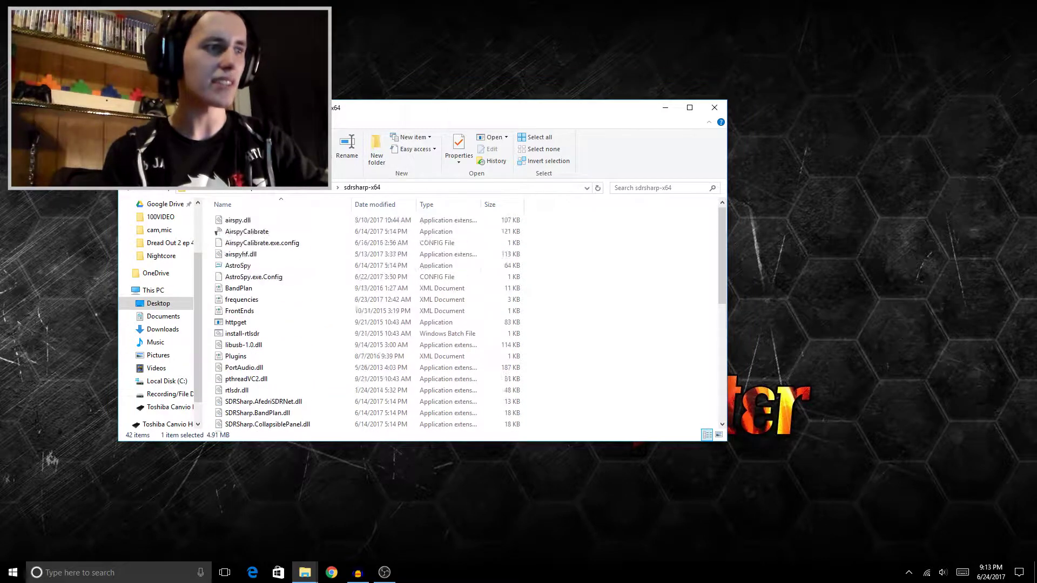
scroll(363, 282, down, 4)
double_click(265, 332)
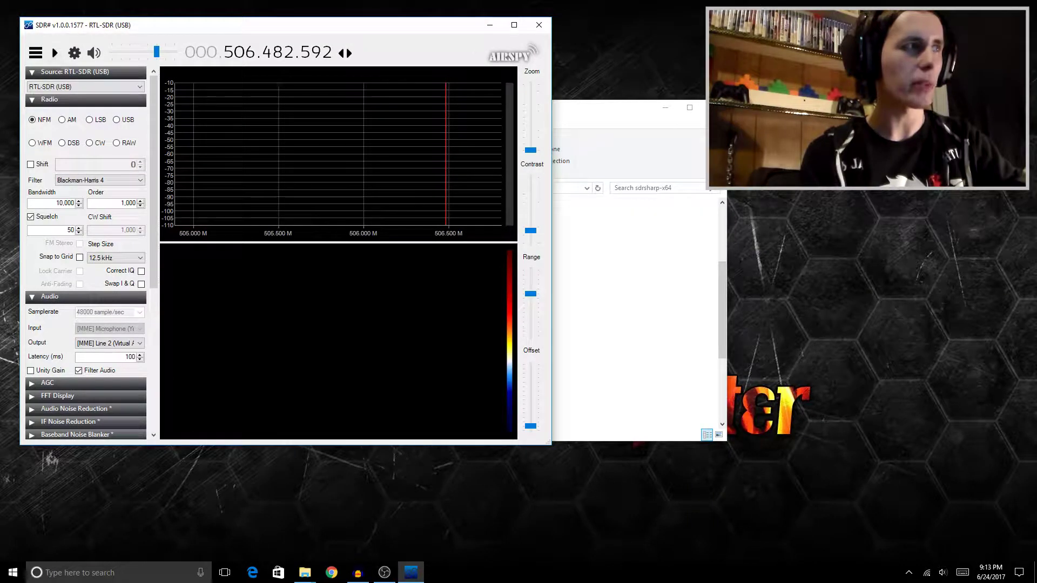
- Review the available signal sources, keep RTL-SDR (USB) and start the receiver
click(85, 87)
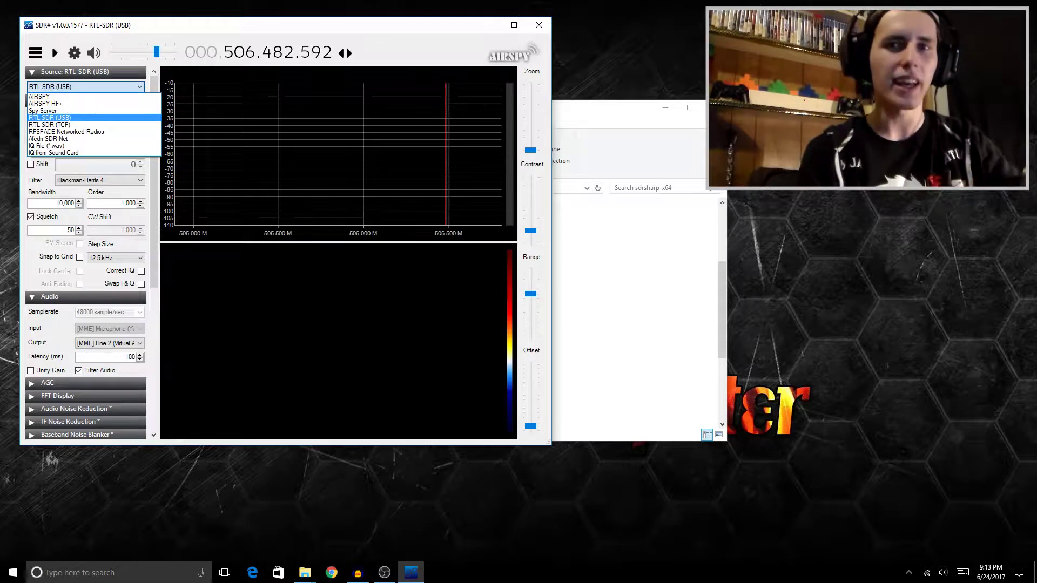
key(Escape)
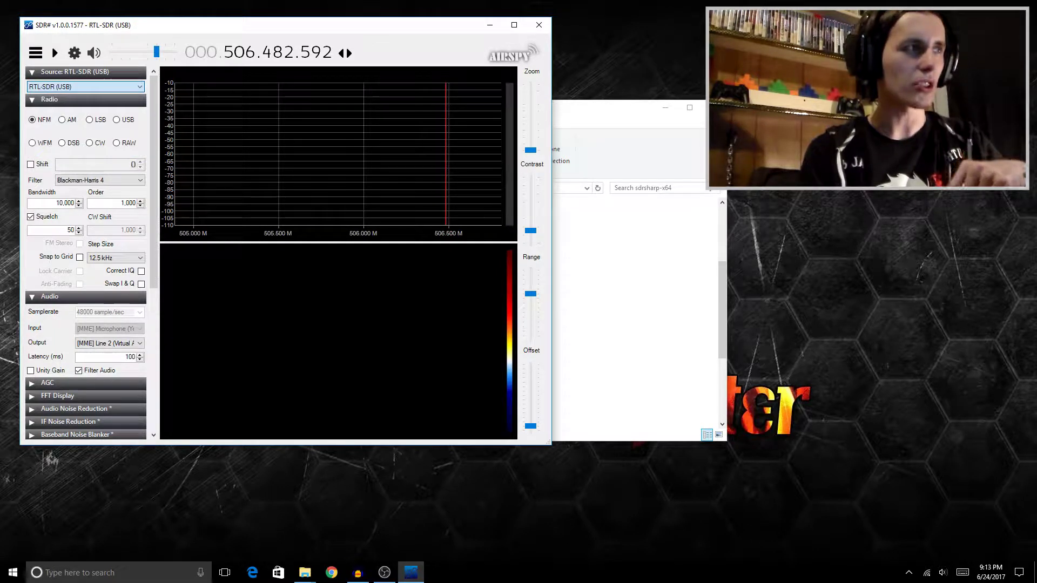
click(55, 53)
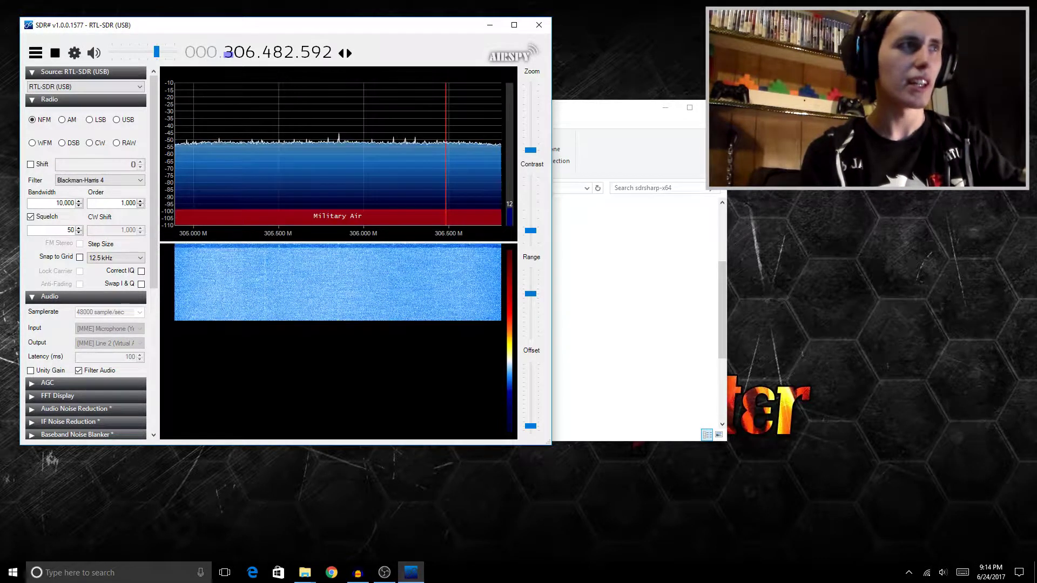
- Lower the frequency into the FM broadcast band and tune to the strong signal peak at 105.895.488
click(228, 55)
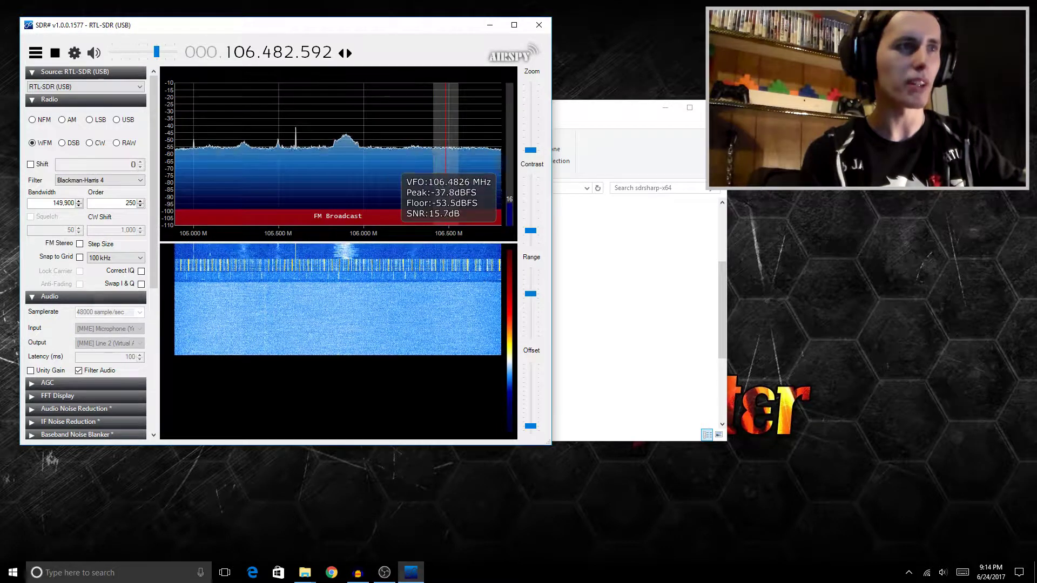
click(419, 173)
click(346, 173)
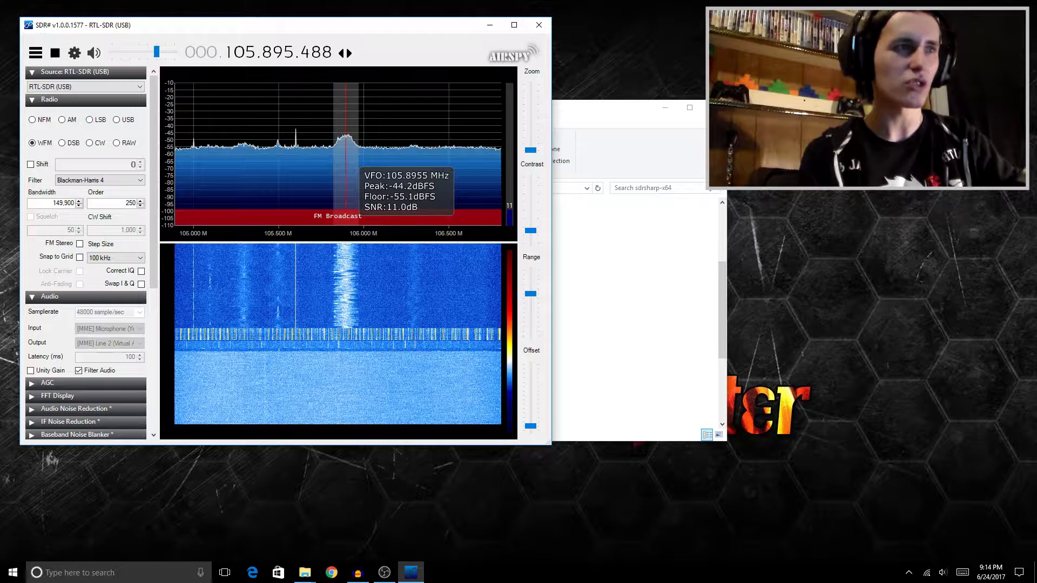
- Widen the reception bandwidth to 250,000, retune to 106.580.976 and mute the audio
drag(355, 158, 424, 157)
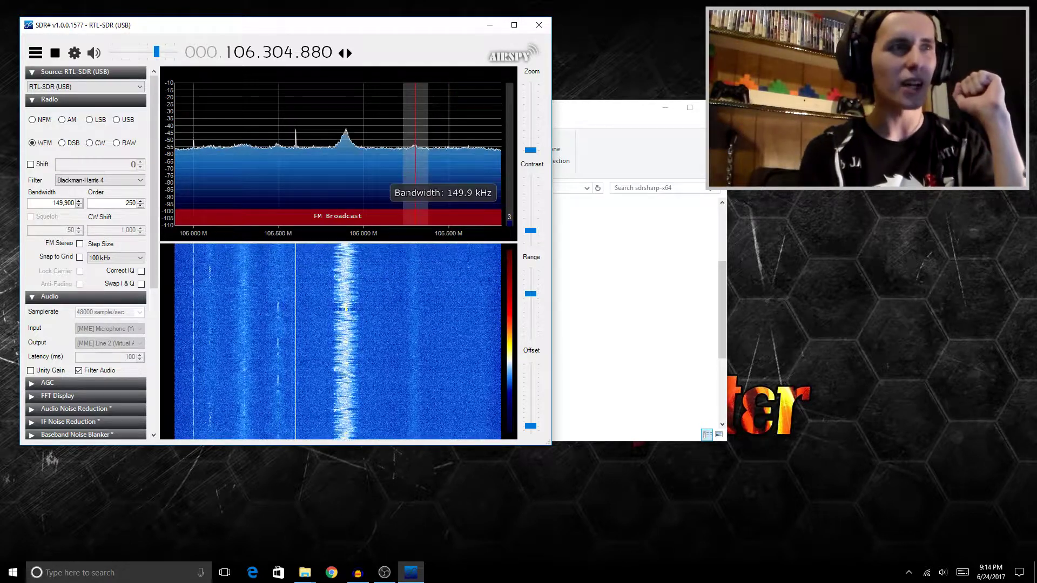
drag(429, 170, 437, 171)
click(463, 171)
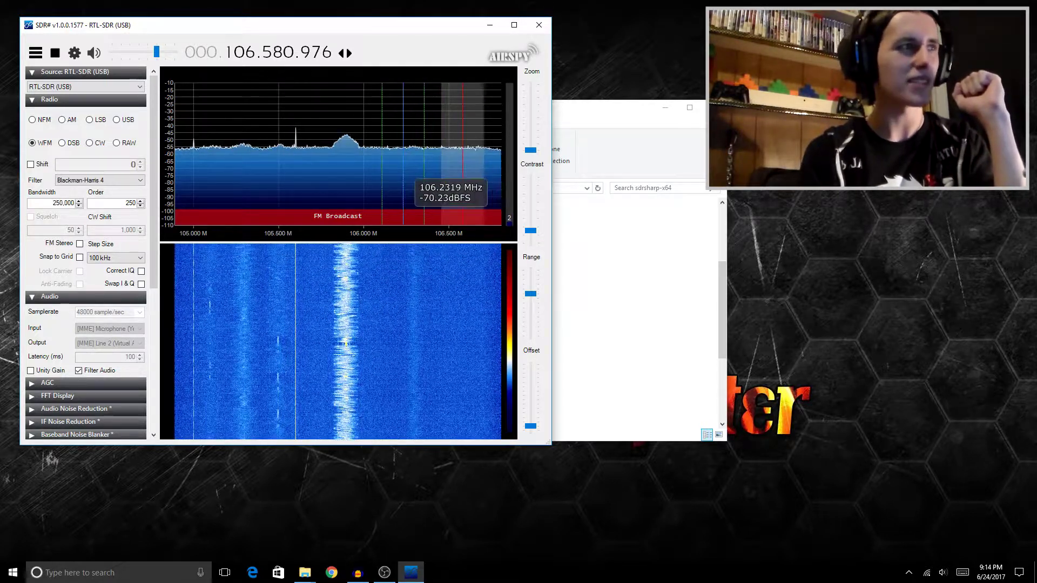
click(94, 52)
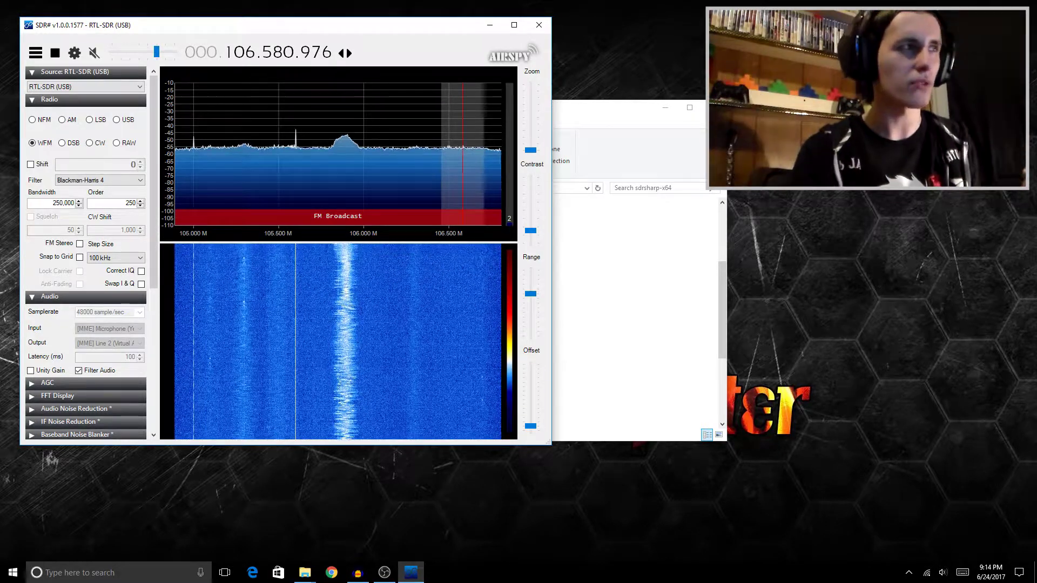
- Switch to File Explorer to go up to the SDR folder, and bring the SDR# window back to the front at a new position
click(85, 86)
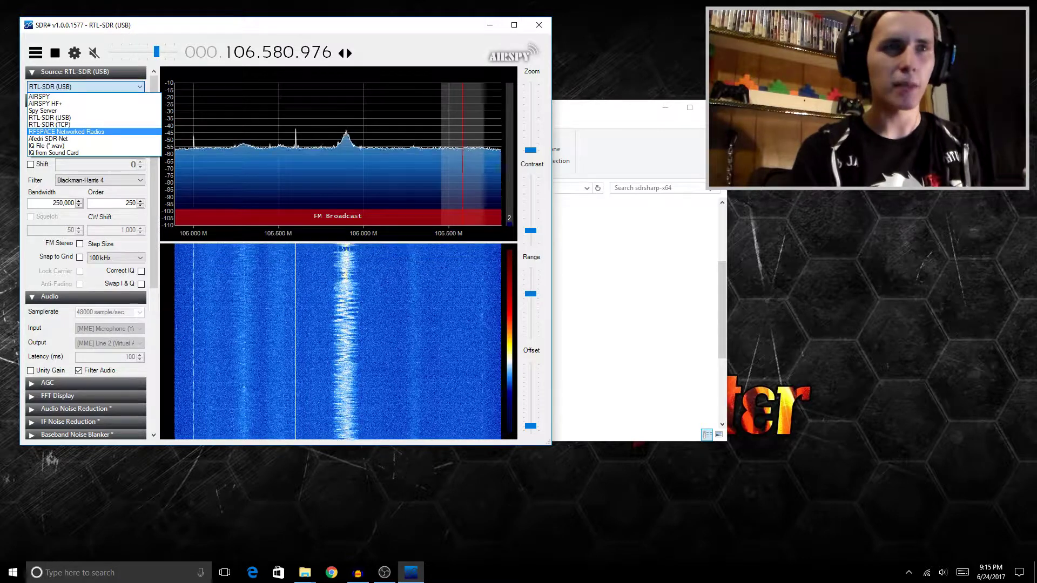
key(alt+Tab)
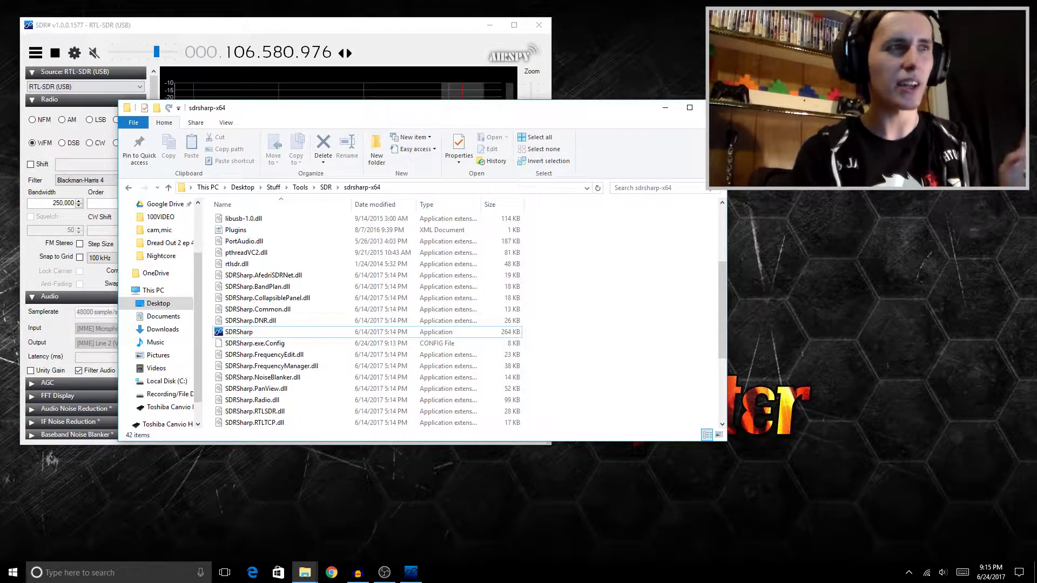
click(325, 187)
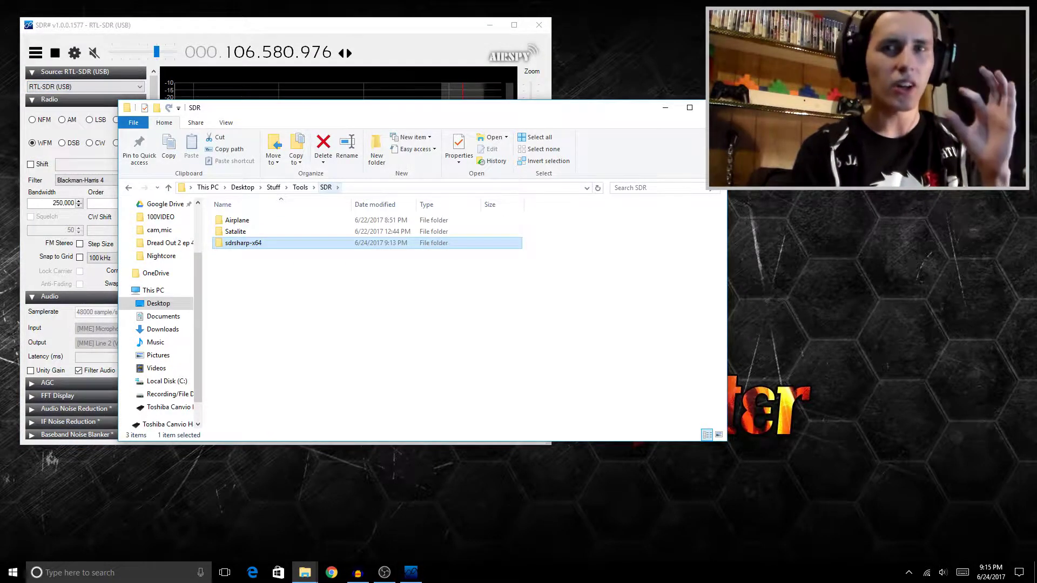
drag(353, 25, 437, 42)
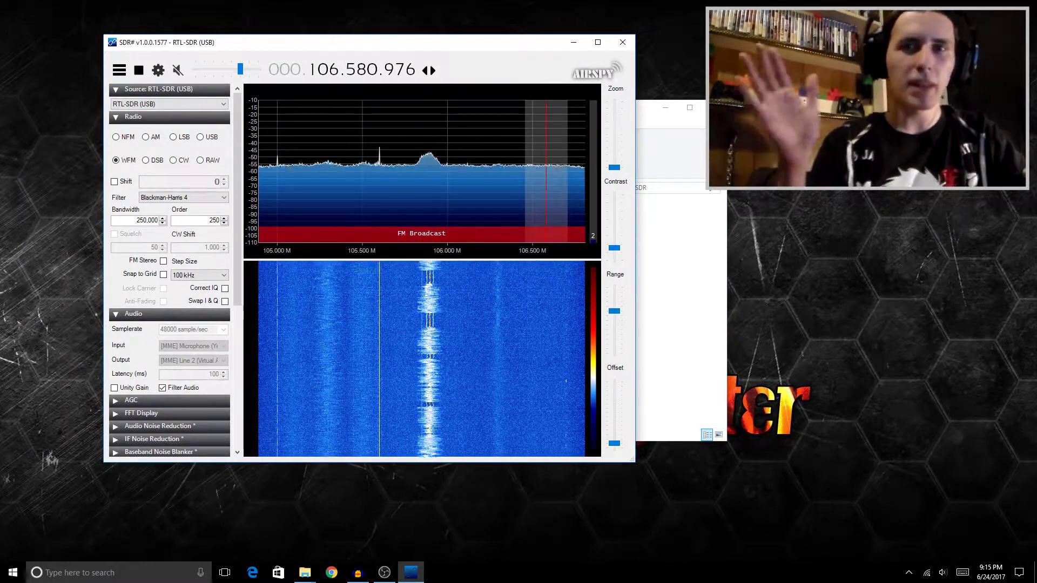